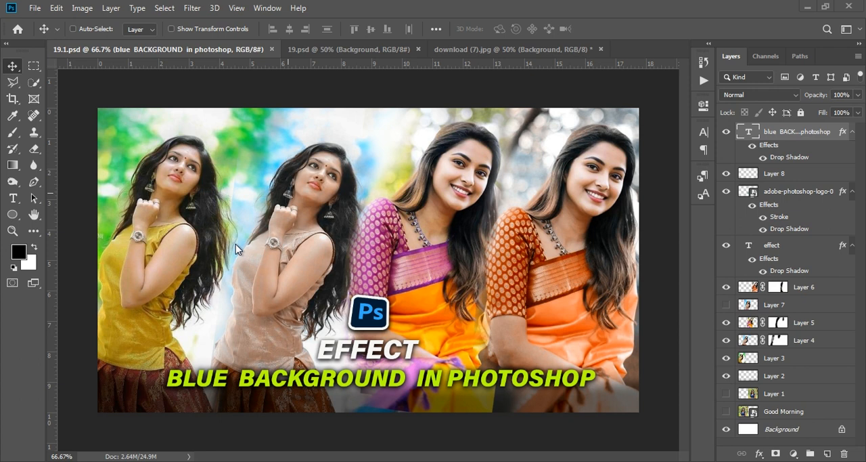
Open the 19.psd document, compare the image with and without Layer 1, and delete Layer 1.
{"action": "left_click", "coordinate": [298, 49]}
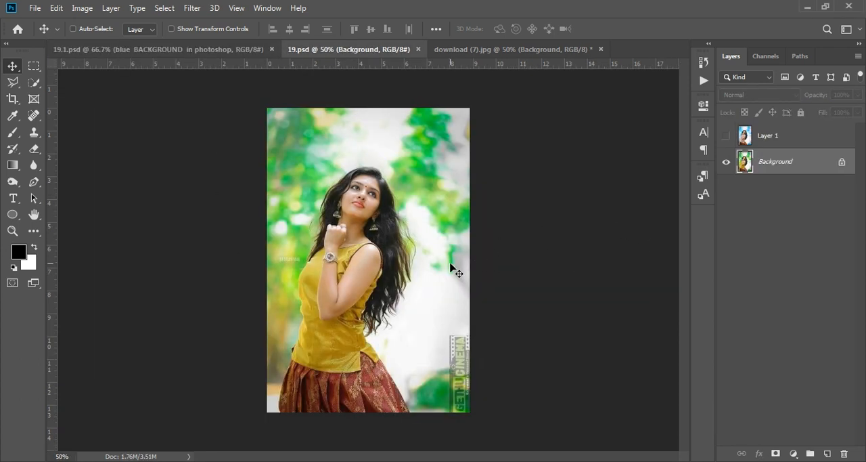
{"action": "key", "text": "ctrl+KP_Add"}
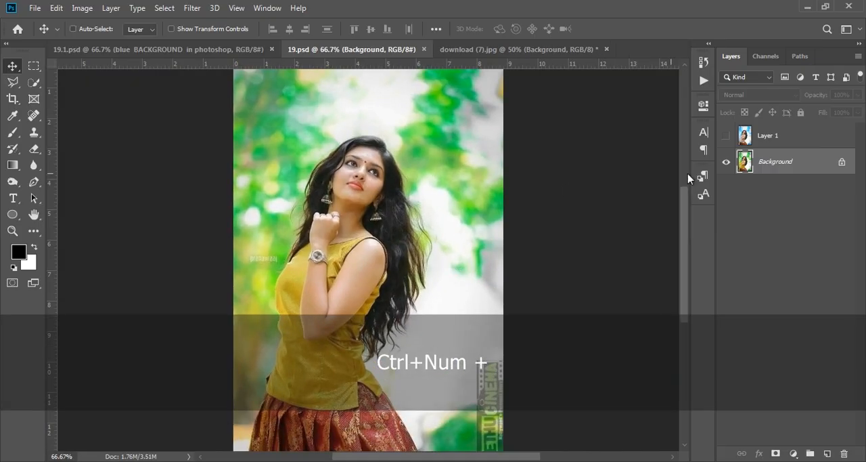
{"action": "left_click", "coordinate": [726, 136]}
{"action": "left_click", "coordinate": [726, 136]}
{"action": "left_click", "coordinate": [726, 136]}
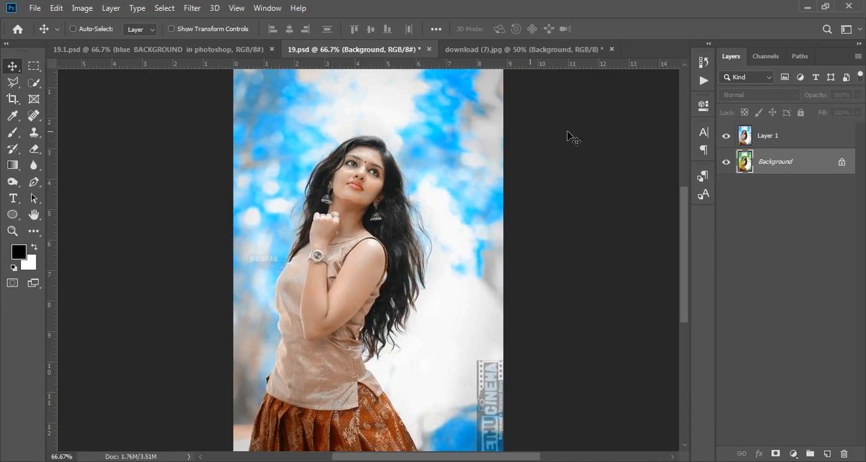
{"action": "left_click", "coordinate": [785, 138]}
{"action": "key", "text": "Delete"}
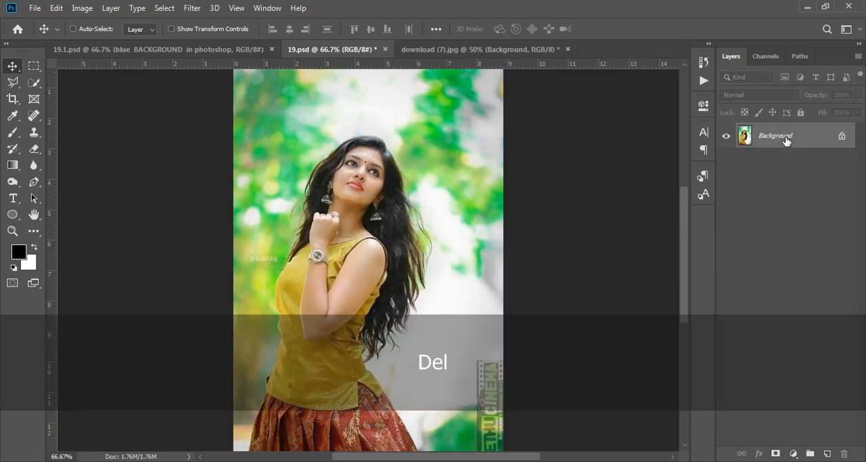
Switch to the download (7).jpg document, compare the image with and without Layer 1, and delete Layer 1.
{"action": "left_click", "coordinate": [513, 53]}
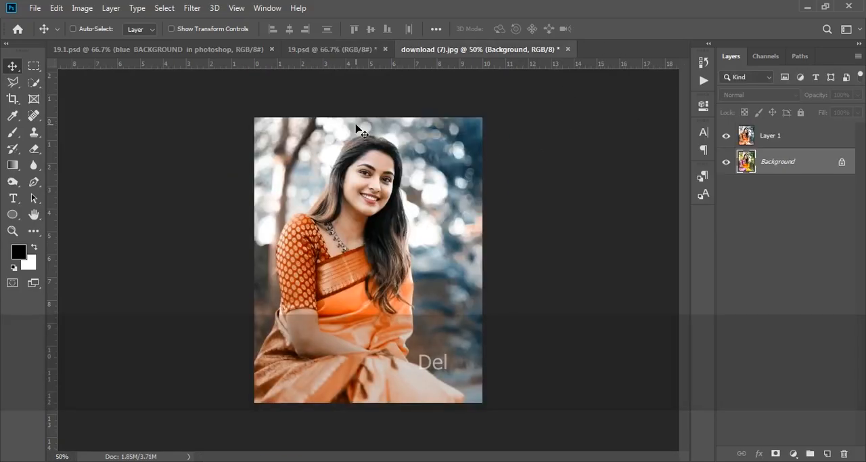
{"action": "left_click", "coordinate": [727, 137]}
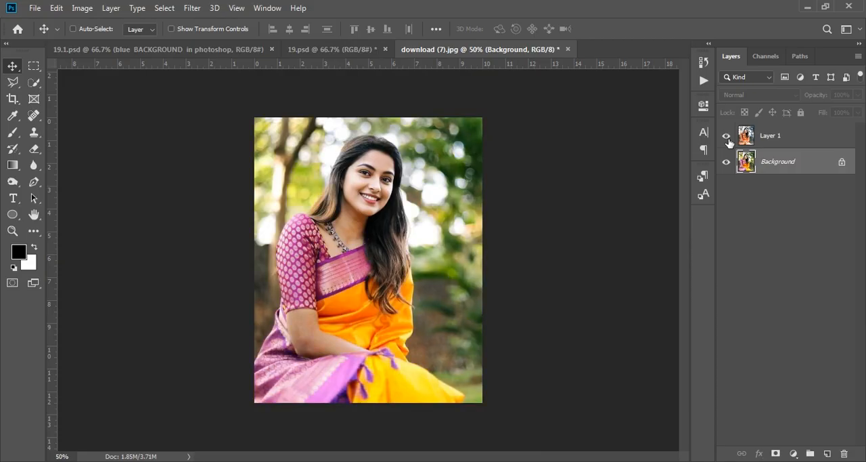
{"action": "left_click", "coordinate": [726, 136]}
{"action": "left_click", "coordinate": [789, 138]}
{"action": "key", "text": "Delete"}
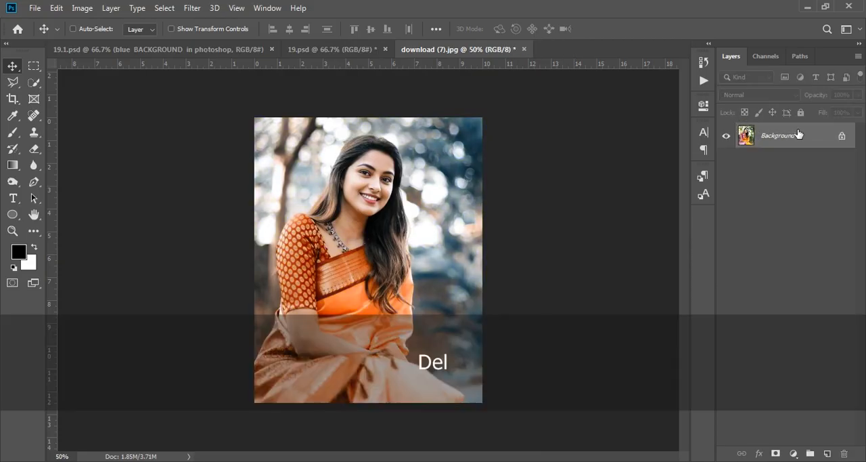
Return to 19.psd, duplicate the Background layer, and hide the original Background layer.
{"action": "left_click", "coordinate": [360, 50]}
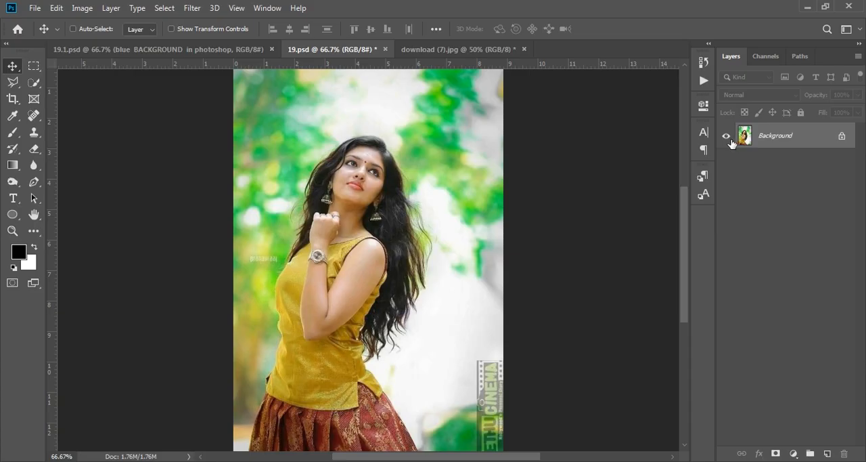
{"action": "left_click_drag", "start_coordinate": [830, 141], "coordinate": [824, 448]}
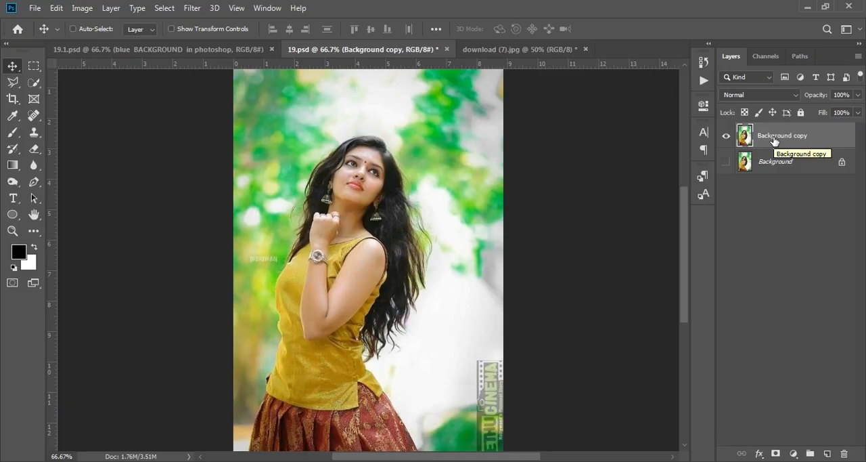
Start a Channel Mixer adjustment on the Background copy layer and set Blue to 0% for the Blue output channel.
{"action": "left_click", "coordinate": [82, 8]}
{"action": "mouse_move", "coordinate": [112, 44]}
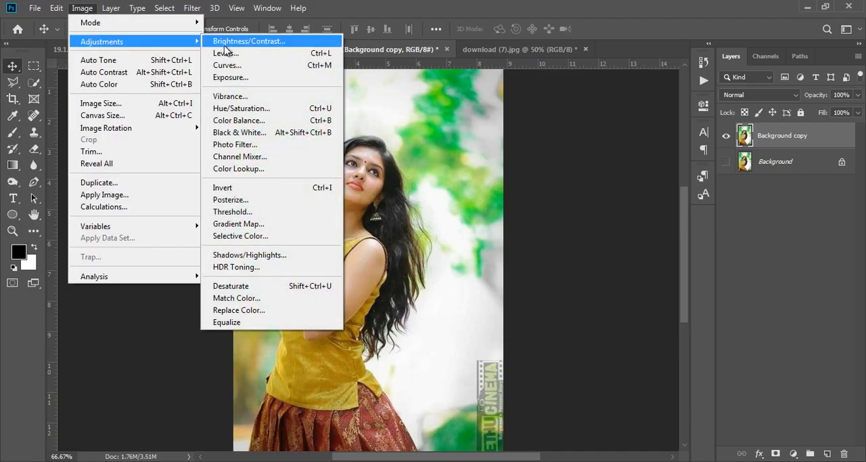
{"action": "left_click", "coordinate": [274, 158]}
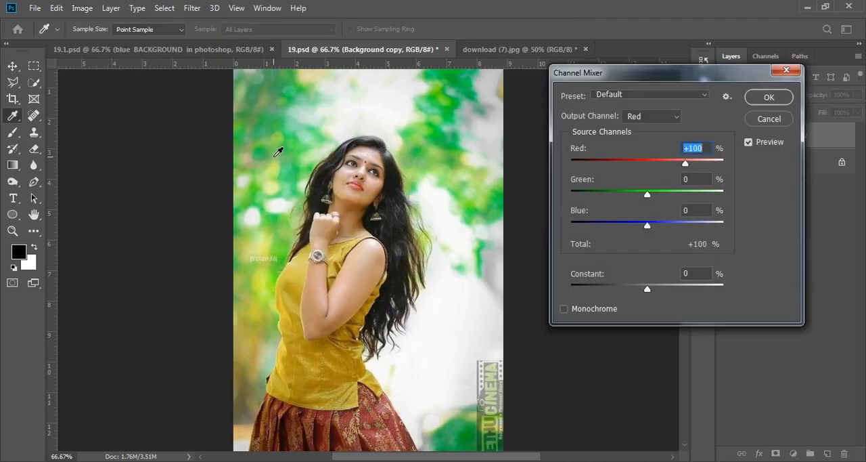
{"action": "left_click", "coordinate": [644, 118]}
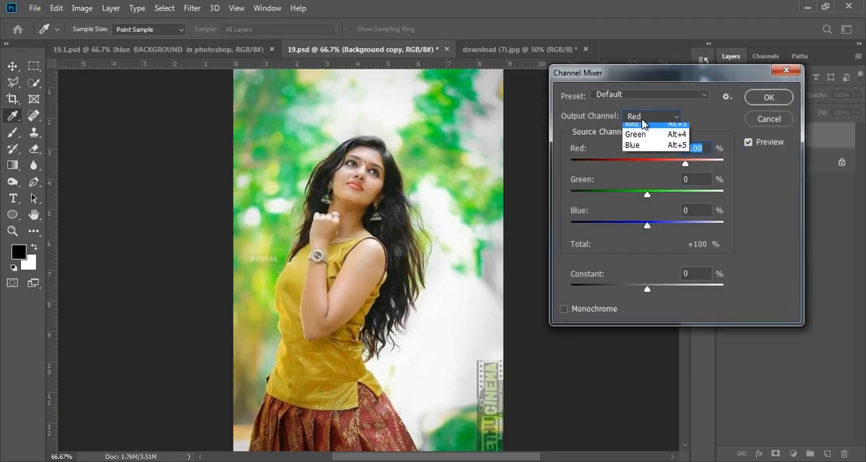
{"action": "left_click", "coordinate": [640, 155]}
{"action": "left_click_drag", "start_coordinate": [708, 208], "coordinate": [668, 210]}
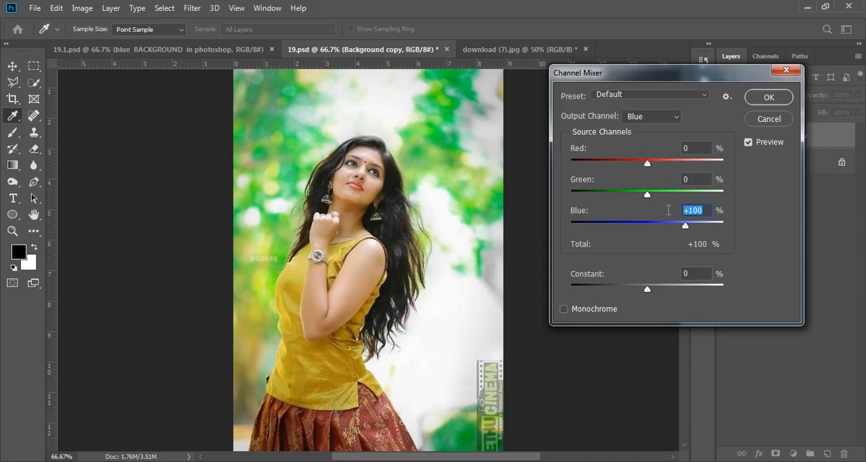
{"action": "type", "text": "0"}
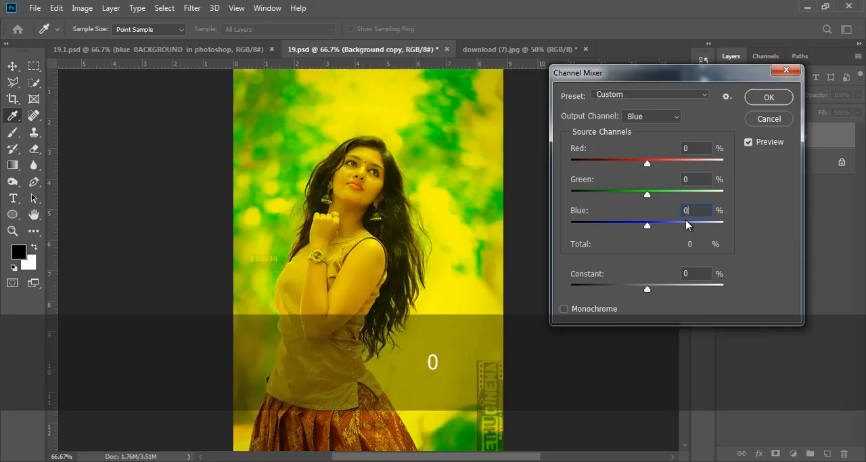
Set Green to +150% and Red to -50% for the Blue output channel and apply the Channel Mixer adjustment.
{"action": "left_click", "coordinate": [687, 179]}
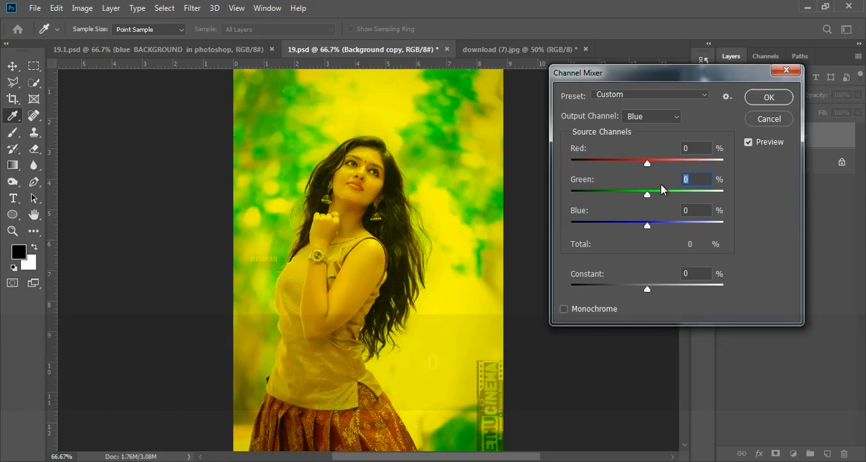
{"action": "type", "text": "150"}
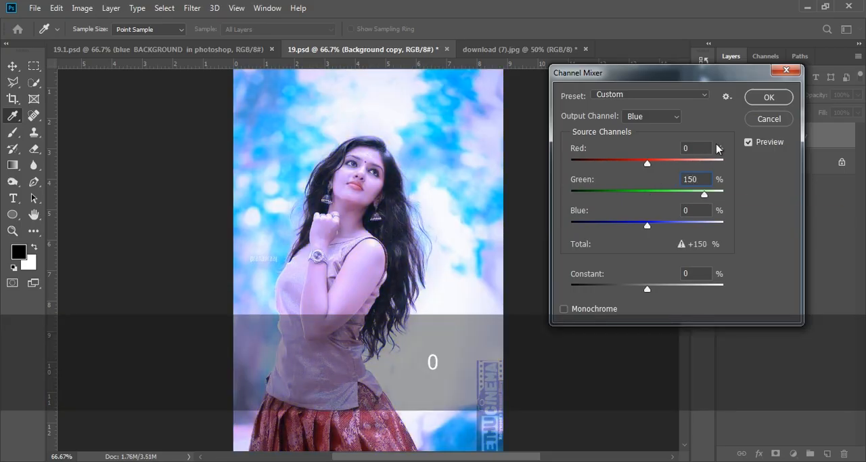
{"action": "left_click", "coordinate": [696, 148]}
{"action": "type", "text": "-"}
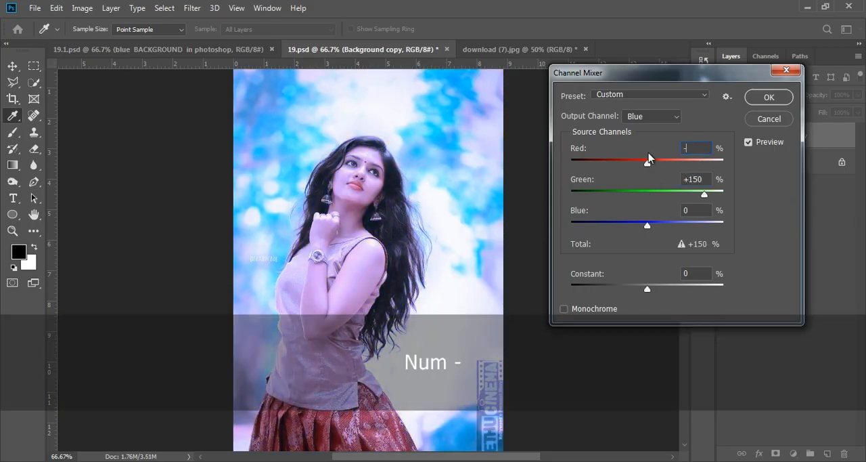
{"action": "type", "text": "50"}
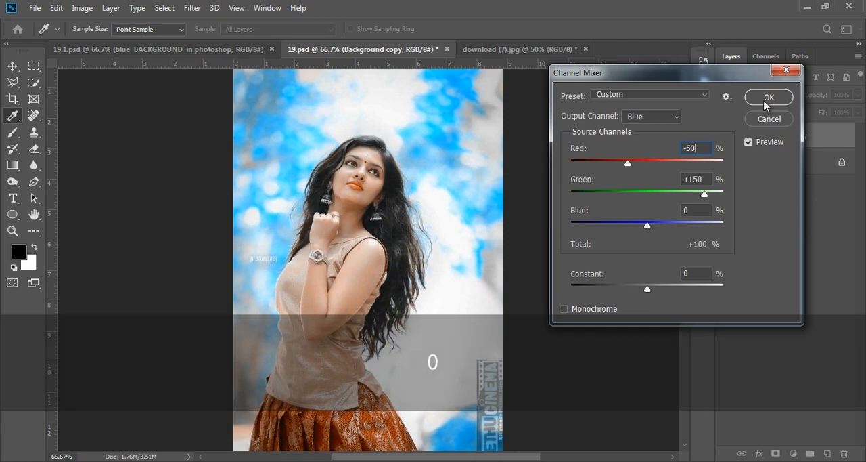
{"action": "left_click", "coordinate": [767, 99]}
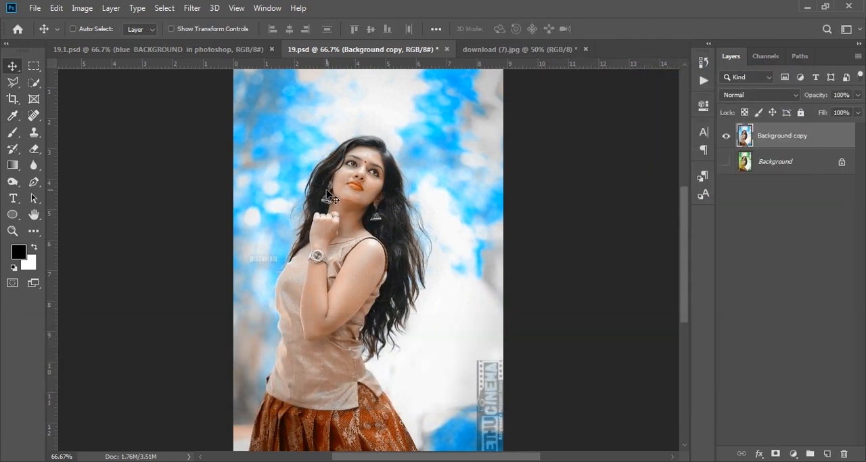
Try to erase the orange-tinted lips on the Background copy layer with a 10 px Eraser.
{"action": "key", "text": "ctrl+KP_Add"}
{"action": "key", "text": "ctrl+KP_Add"}
{"action": "key", "text": "ctrl+KP_Subtract"}
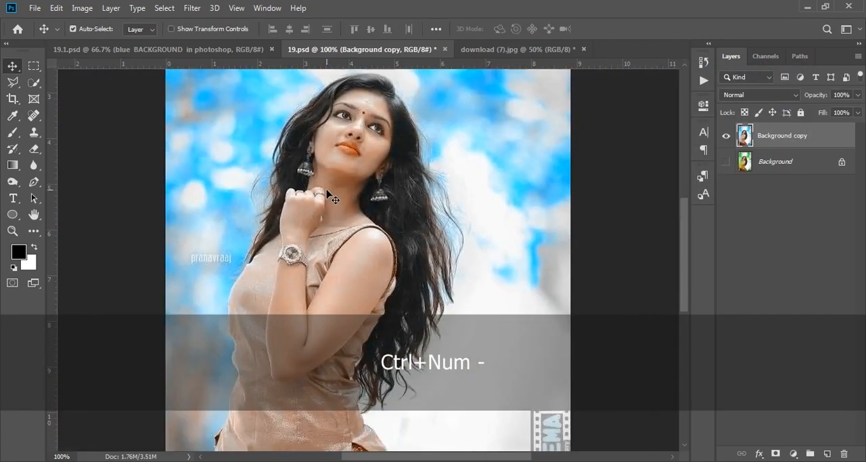
{"action": "scroll", "coordinate": [329, 192], "scroll_direction": "up", "scroll_amount": 5}
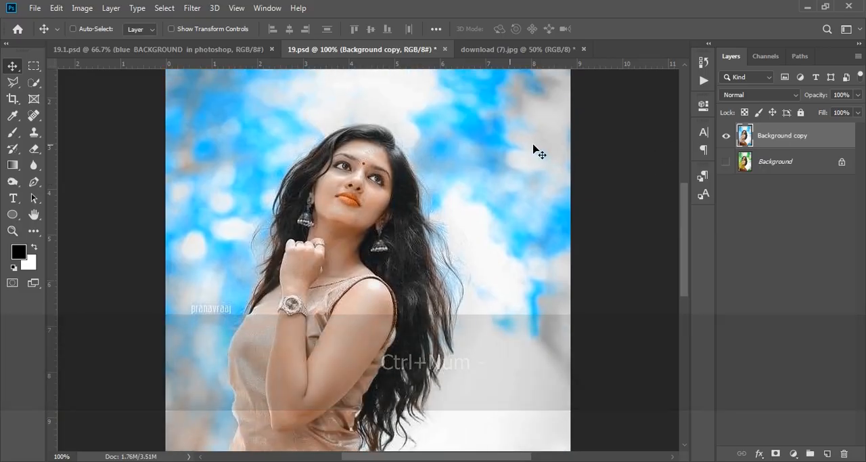
{"action": "left_click", "coordinate": [34, 148]}
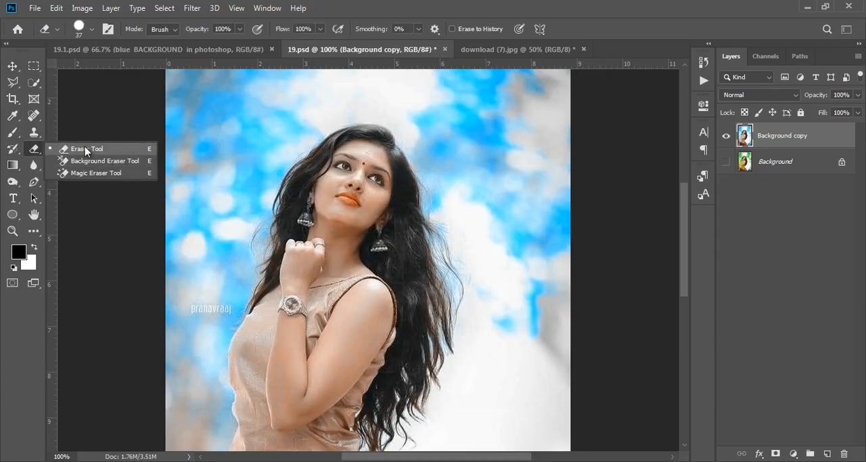
{"action": "left_click", "coordinate": [84, 147]}
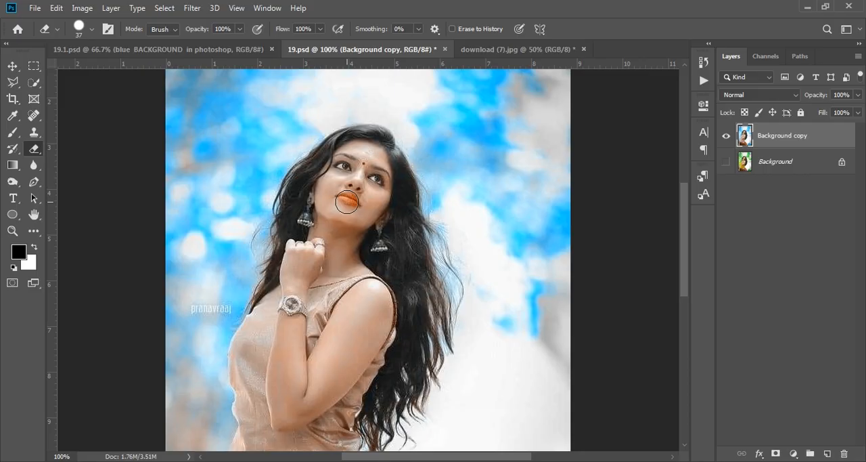
{"action": "key", "text": "bracketleft"}
{"action": "key", "text": "bracketleft"}
{"action": "key", "text": "bracketleft"}
{"action": "key", "text": "ctrl+z"}
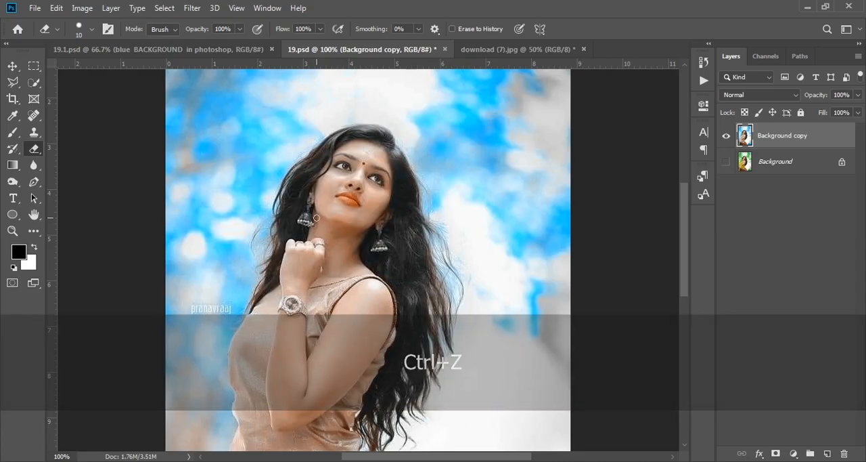
{"action": "key", "text": "x"}
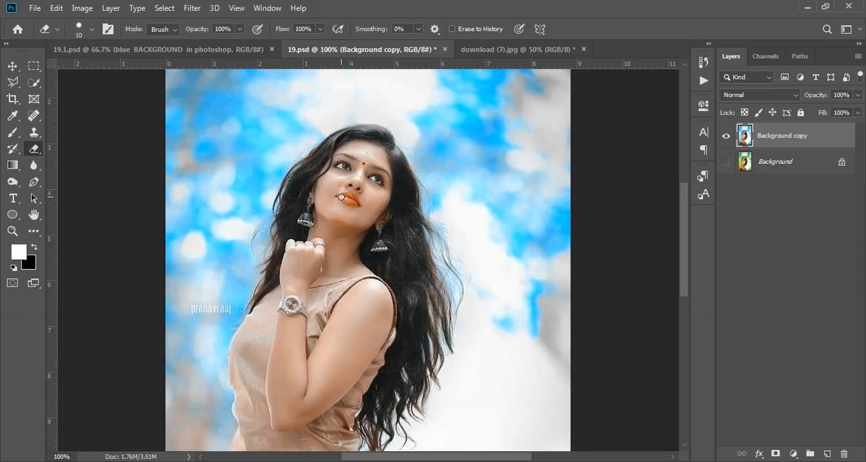
{"action": "key", "text": "ctrl+z"}
Set up a soft 15 px Brush, reselect the Background copy layer, and make the Background layer visible beneath it.
{"action": "key", "text": "b"}
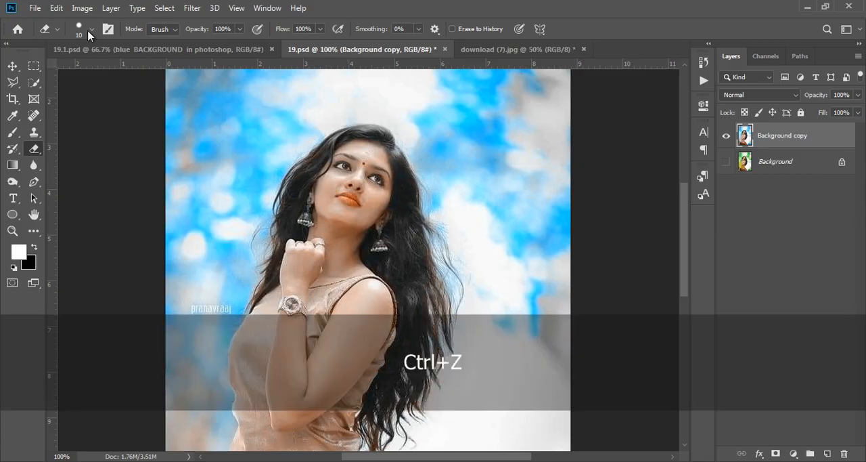
{"action": "left_click", "coordinate": [79, 29]}
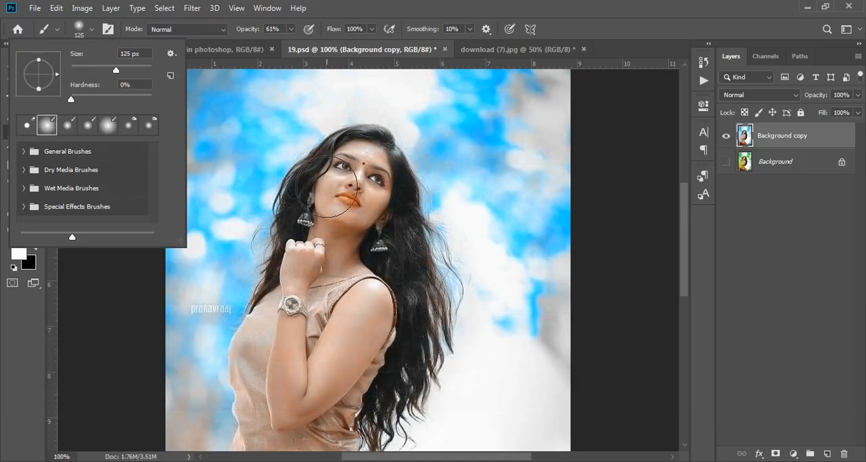
{"action": "left_click", "coordinate": [833, 283]}
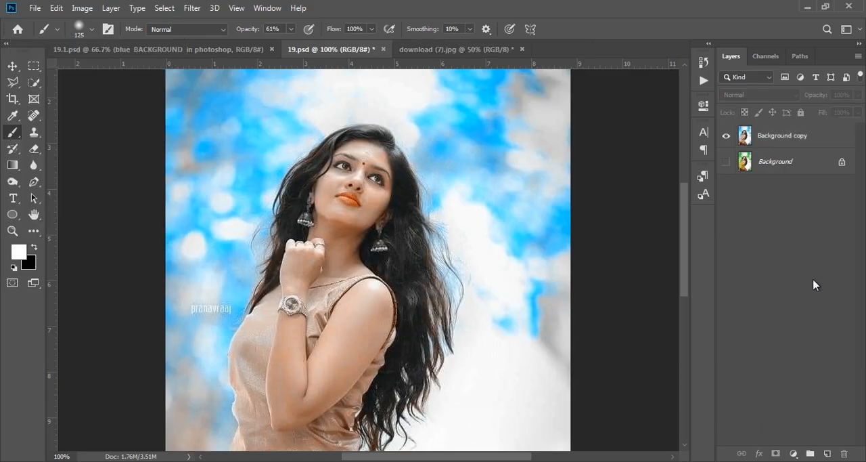
{"action": "key", "text": "bracketleft"}
{"action": "left_click", "coordinate": [806, 146]}
{"action": "left_click", "coordinate": [726, 162]}
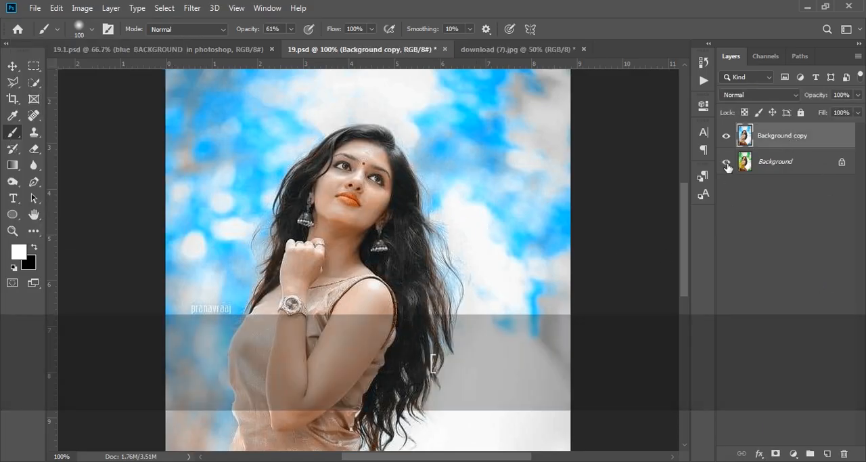
{"action": "key", "text": "bracketleft"}
{"action": "key", "text": "bracketleft"}
{"action": "key", "text": "bracketleft"}
{"action": "key", "text": "bracketleft"}
{"action": "key", "text": "bracketleft"}
{"action": "key", "text": "bracketleft"}
{"action": "key", "text": "bracketleft"}
{"action": "key", "text": "bracketleft"}
{"action": "key", "text": "bracketleft"}
{"action": "key", "text": "bracketleft"}
{"action": "key", "text": "bracketleft"}
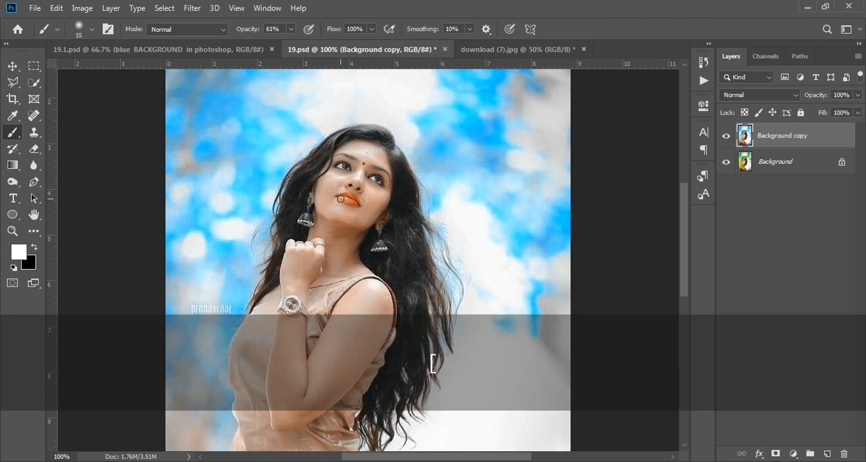
Try painting the lips directly on the Background copy layer with white and with black, undoing each stroke.
{"action": "left_click_drag", "start_coordinate": [341, 197], "coordinate": [349, 200]}
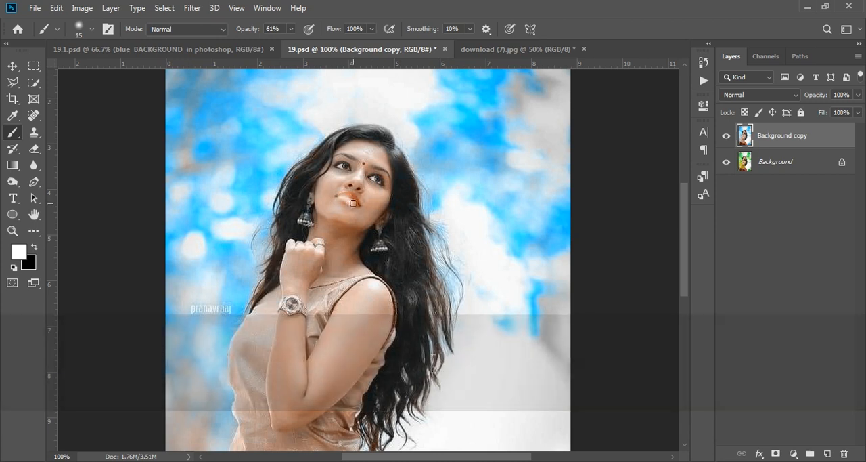
{"action": "key", "text": "ctrl+z"}
{"action": "left_click", "coordinate": [35, 248]}
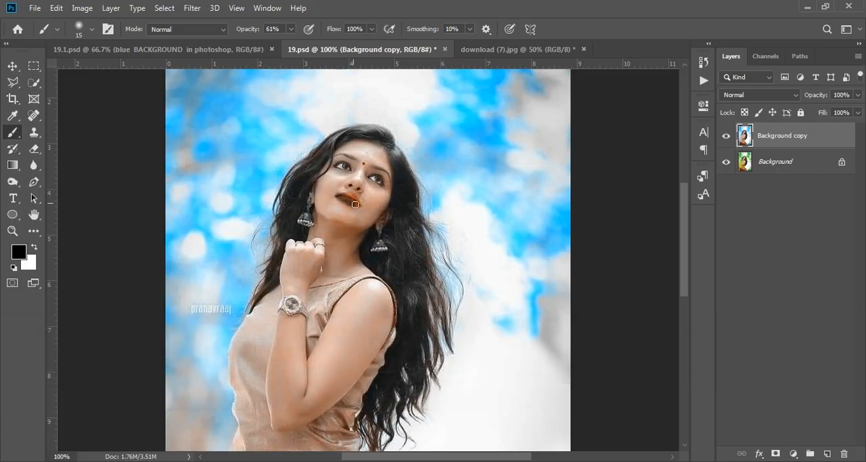
{"action": "key", "text": "ctrl+z"}
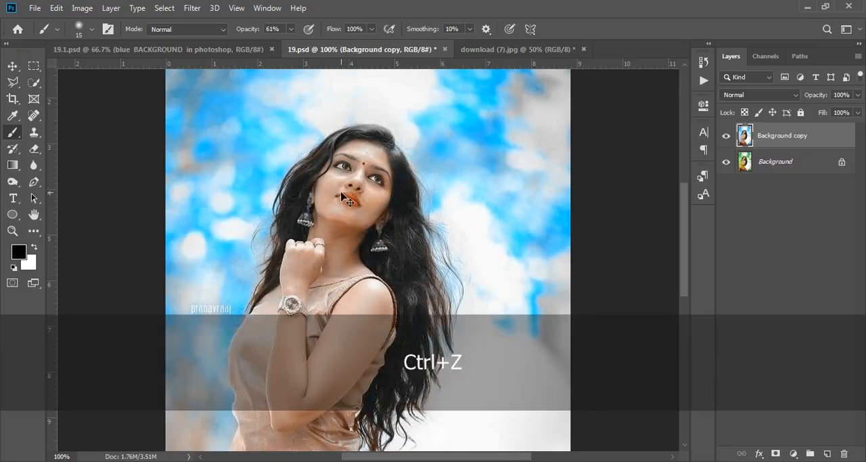
Add a white layer mask to the Background copy layer for masking the lips.
{"action": "left_click", "coordinate": [726, 161]}
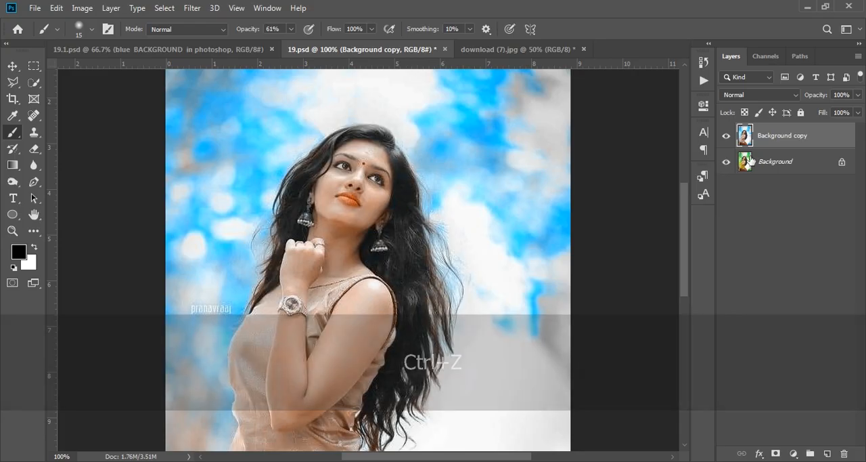
{"action": "left_click", "coordinate": [776, 453]}
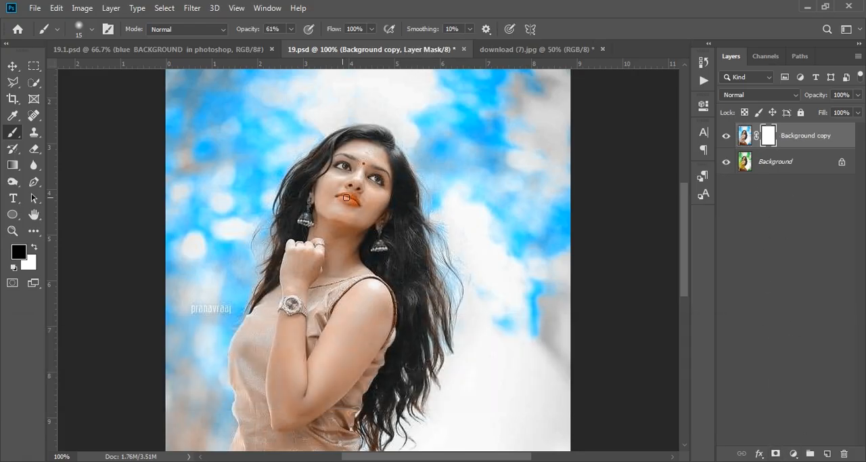
Erase the lips on the Background copy layer's mask with the 10 px Eraser, using black as the background colour.
{"action": "left_click", "coordinate": [34, 148]}
{"action": "left_click", "coordinate": [75, 148]}
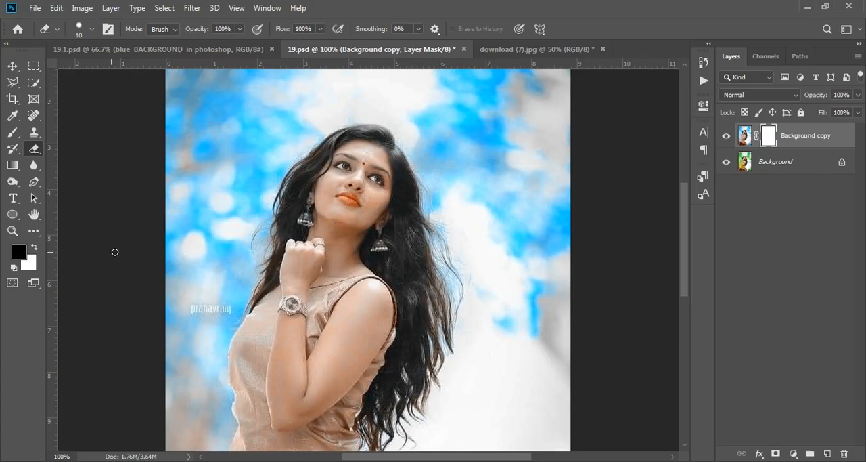
{"action": "key", "text": "ctrl+KP_Add"}
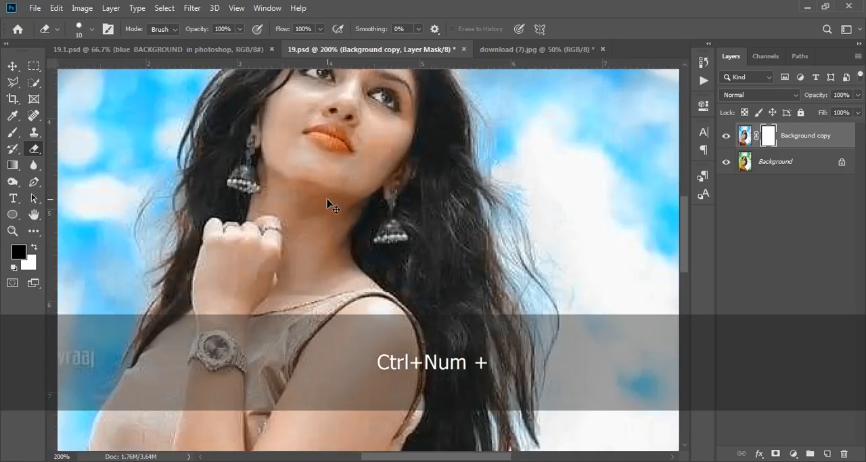
{"action": "scroll", "coordinate": [325, 198], "scroll_direction": "up", "scroll_amount": 1}
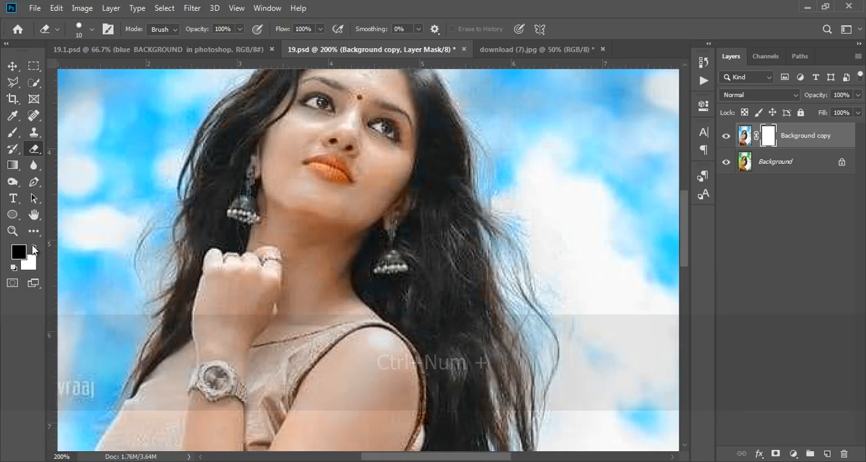
{"action": "key", "text": "x"}
{"action": "mouse_move", "coordinate": [305, 166]}
{"action": "left_mouse_down"}
{"action": "mouse_move", "coordinate": [347, 187]}
{"action": "mouse_move", "coordinate": [320, 169]}
{"action": "mouse_move", "coordinate": [336, 163]}
{"action": "mouse_move", "coordinate": [345, 172]}
{"action": "mouse_move", "coordinate": [307, 163]}
{"action": "mouse_move", "coordinate": [344, 175]}
{"action": "mouse_move", "coordinate": [305, 166]}
{"action": "mouse_move", "coordinate": [338, 170]}
{"action": "mouse_move", "coordinate": [312, 162]}
{"action": "left_mouse_up"}
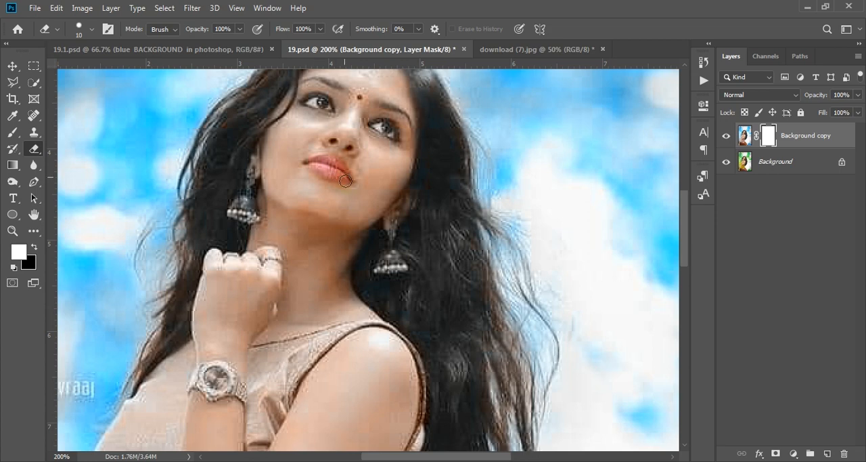
{"action": "key", "text": "ctrl+KP_Subtract"}
{"action": "key", "text": "ctrl+KP_Subtract"}
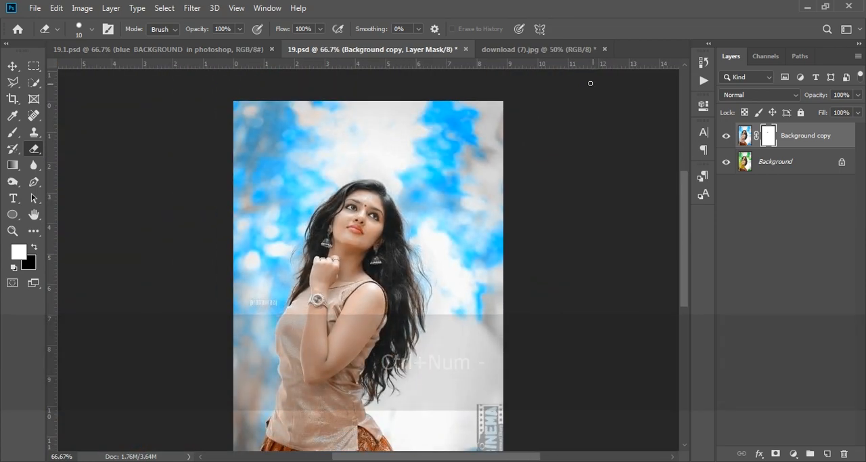
Switch to the download (7).jpg document and duplicate its Background layer.
{"action": "left_click", "coordinate": [535, 49]}
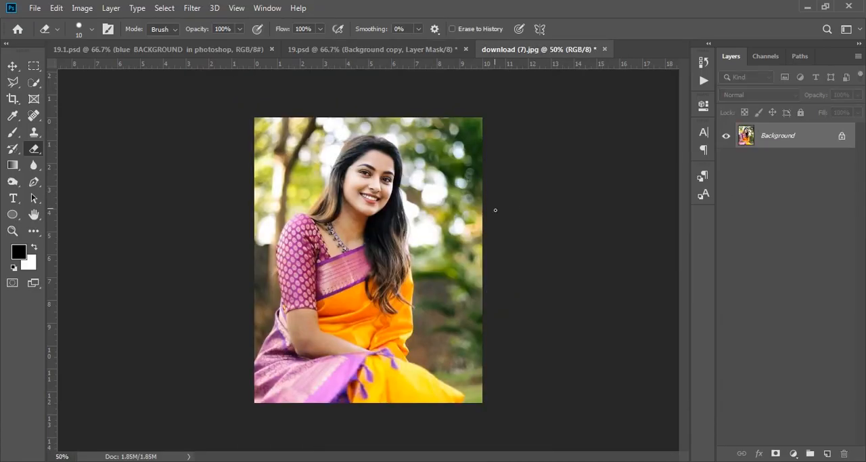
{"action": "left_click_drag", "start_coordinate": [783, 141], "coordinate": [828, 453]}
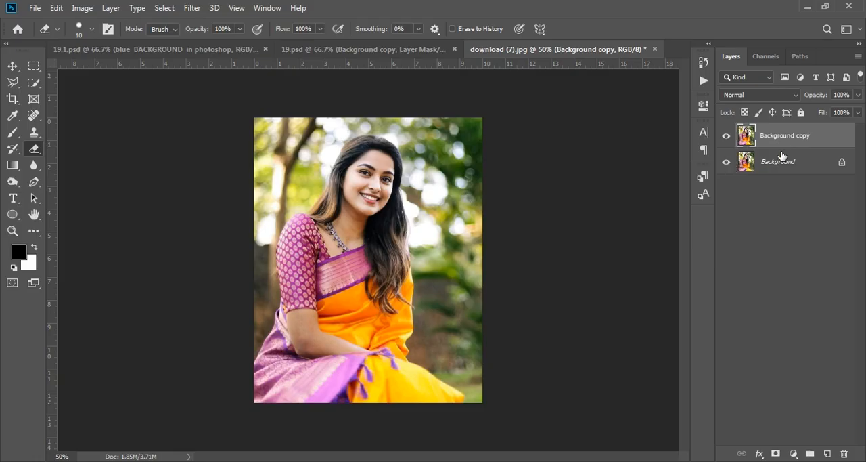
{"action": "left_click", "coordinate": [82, 10]}
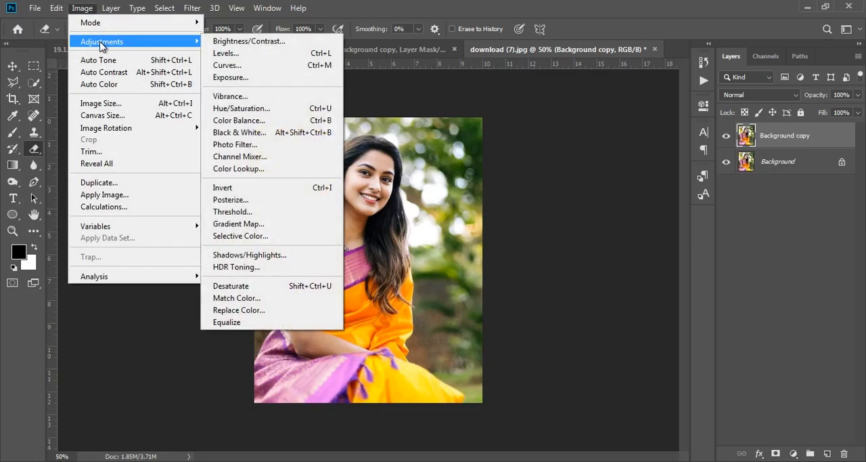
{"action": "left_click", "coordinate": [85, 10]}
Apply Channel Mixer to the Background copy layer with output channel Blue, setting Blue to 0, Green to +150 and Red to -50.
{"action": "left_click", "coordinate": [83, 10]}
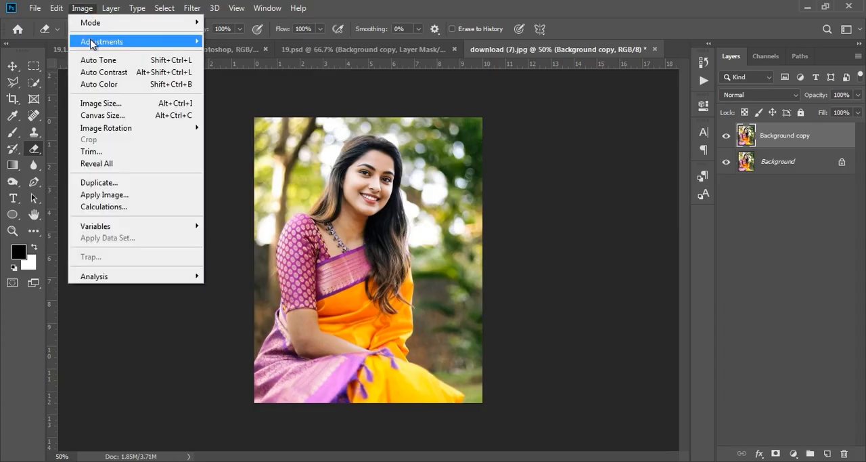
{"action": "mouse_move", "coordinate": [92, 42]}
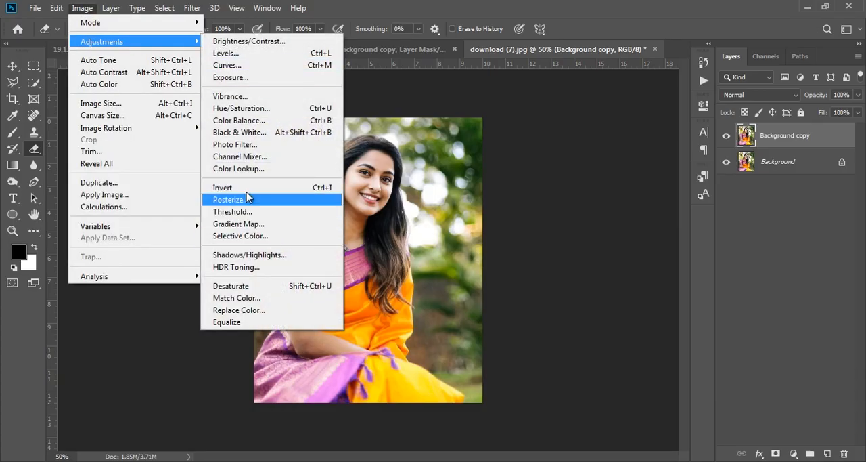
{"action": "left_click", "coordinate": [264, 161]}
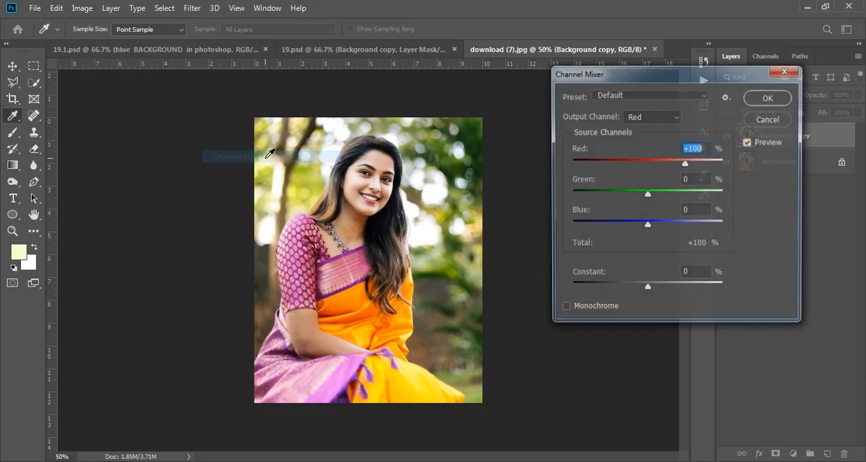
{"action": "left_click", "coordinate": [639, 118]}
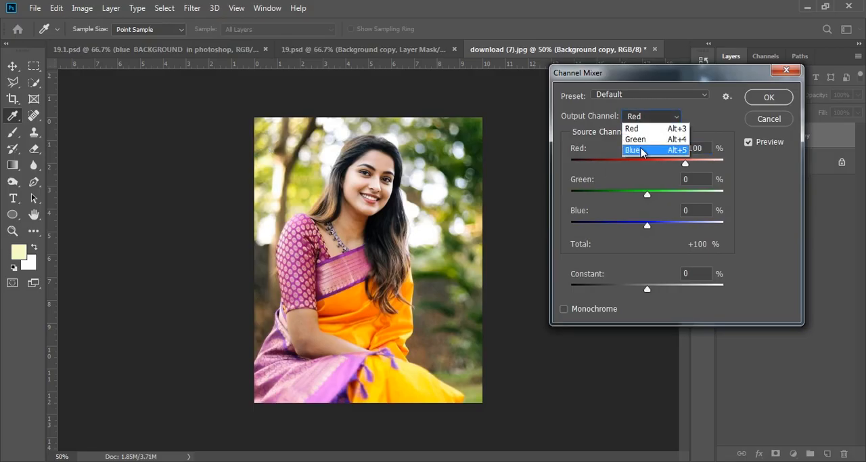
{"action": "left_click", "coordinate": [644, 147]}
{"action": "left_click", "coordinate": [694, 210]}
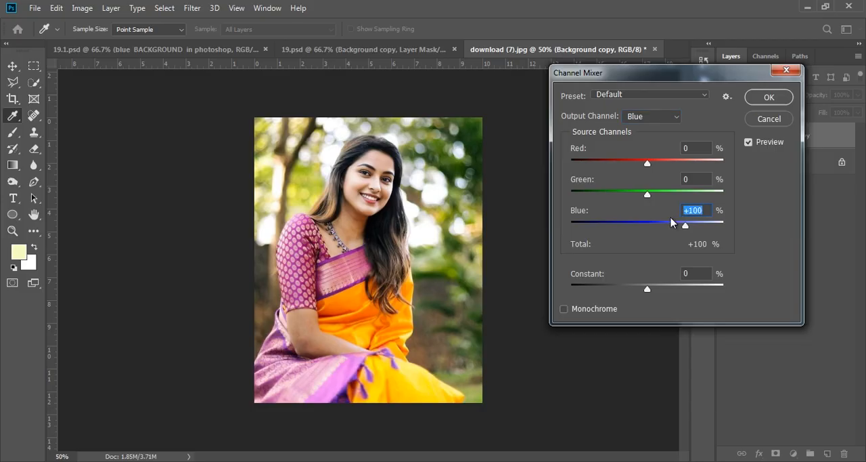
{"action": "type", "text": "0"}
{"action": "left_click", "coordinate": [697, 179]}
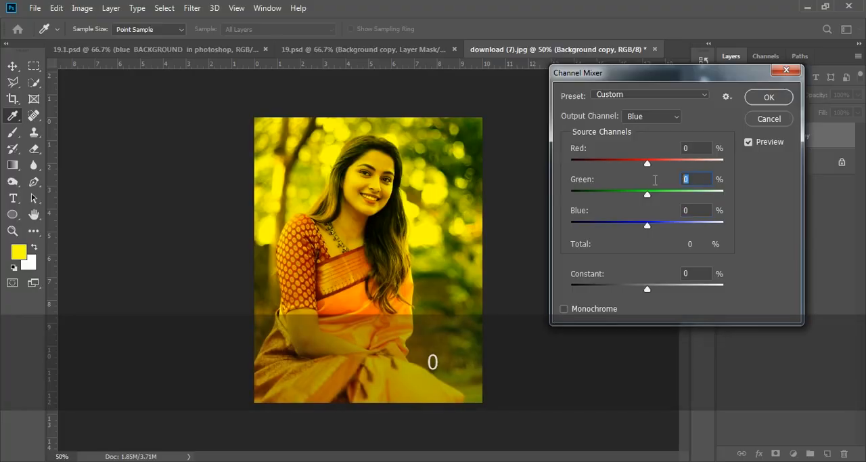
{"action": "type", "text": "150"}
{"action": "left_click", "coordinate": [701, 148]}
{"action": "type", "text": "-5"}
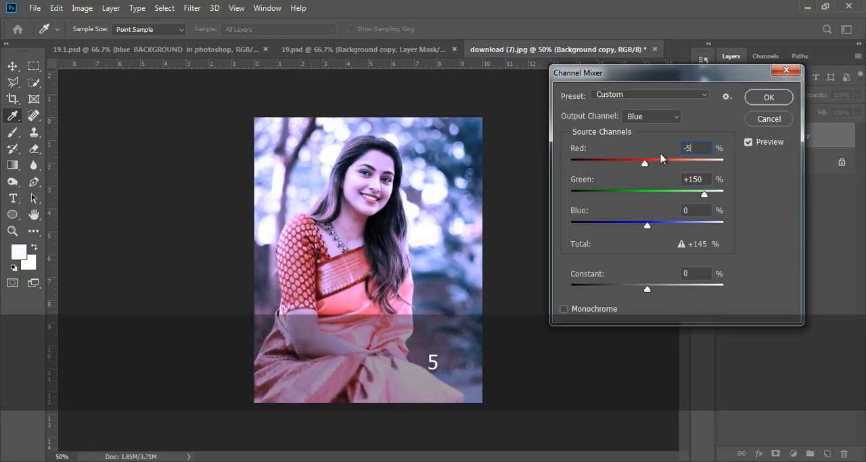
{"action": "type", "text": "0"}
{"action": "left_click", "coordinate": [767, 101]}
Try erasing the lips directly on the Background copy layer, and undo both the erasing and the Channel Mixer adjustment.
{"action": "key", "text": "e"}
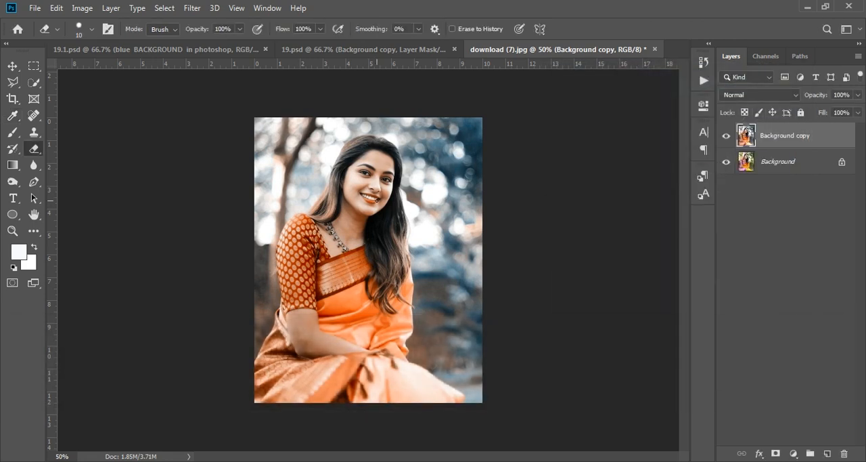
{"action": "key", "text": "shift+d"}
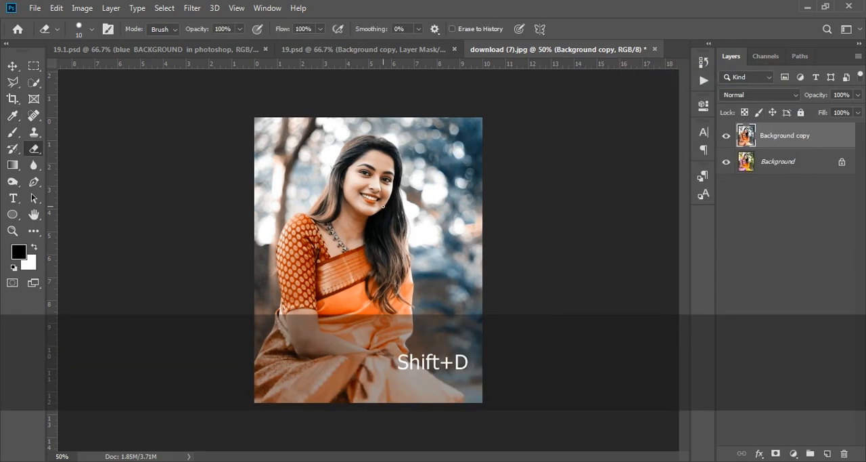
{"action": "key", "text": "ctrl+KP_Add"}
{"action": "key", "text": "ctrl+KP_Add"}
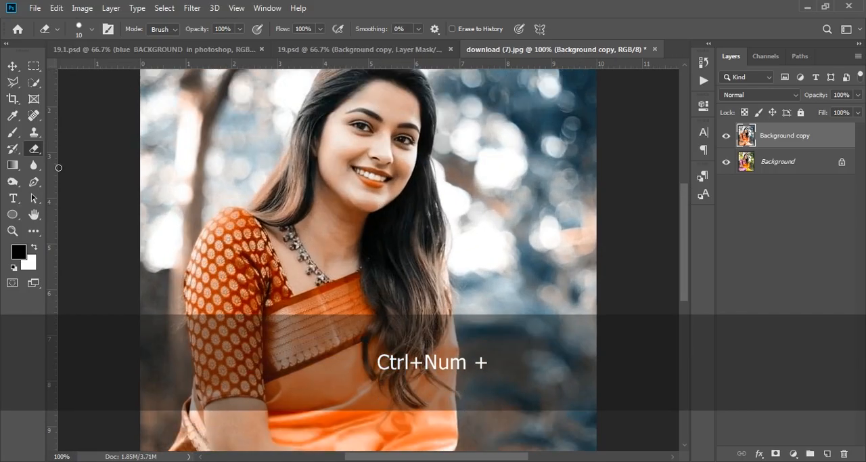
{"action": "right_click", "coordinate": [34, 148]}
{"action": "left_click", "coordinate": [75, 146]}
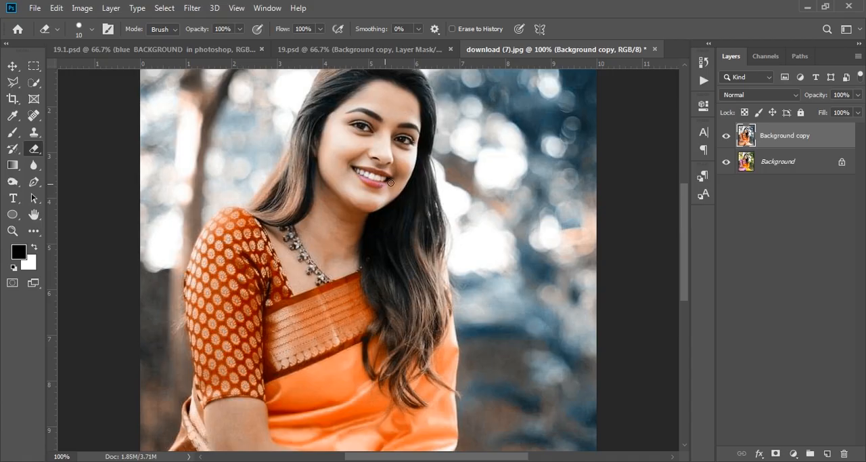
{"action": "key", "text": "ctrl+z"}
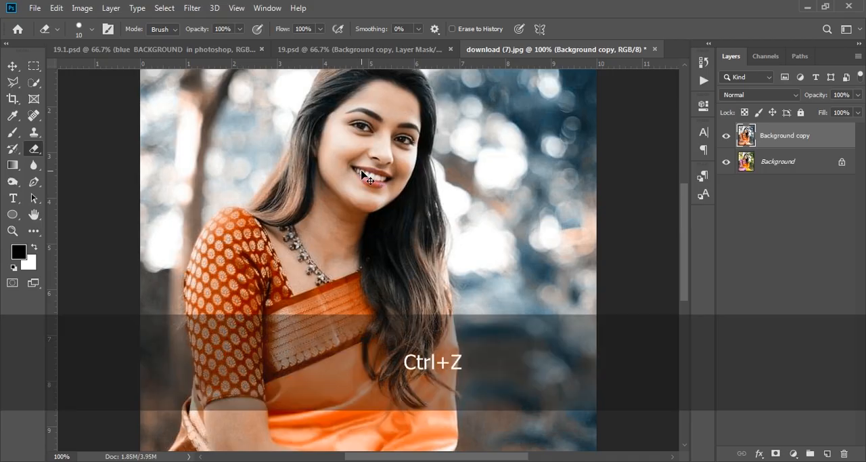
{"action": "key", "text": "ctrl+z"}
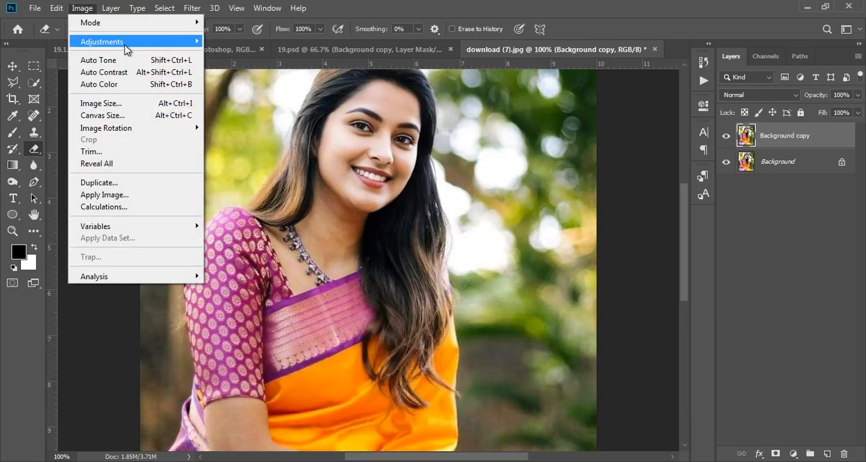
Reapply Channel Mixer to the Background copy layer for the Blue output channel with Red -50, Green +150 and Blue 0.
{"action": "mouse_move", "coordinate": [125, 45]}
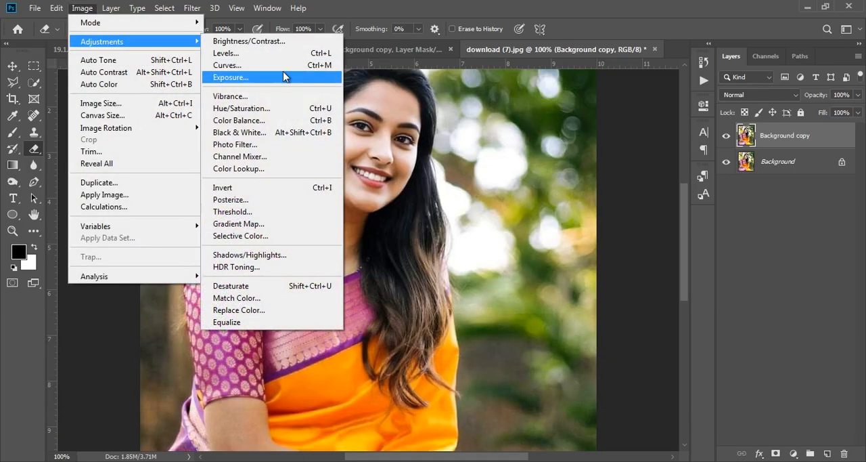
{"action": "left_click", "coordinate": [250, 157]}
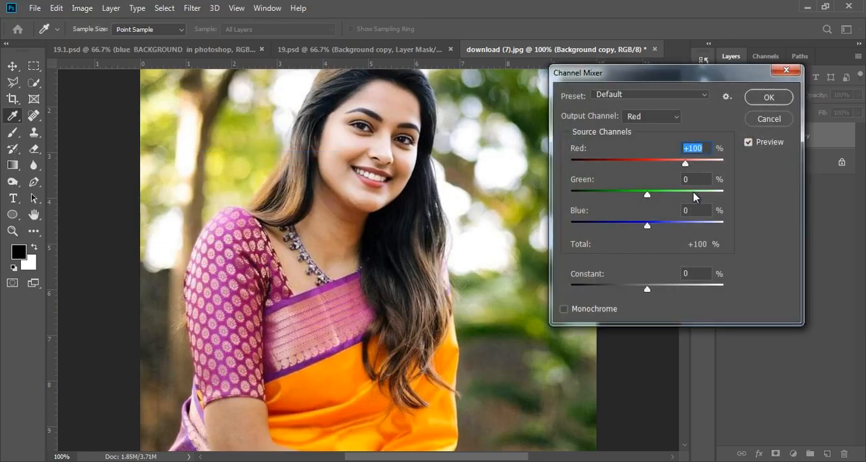
{"action": "left_click", "coordinate": [654, 121]}
{"action": "left_click", "coordinate": [655, 153]}
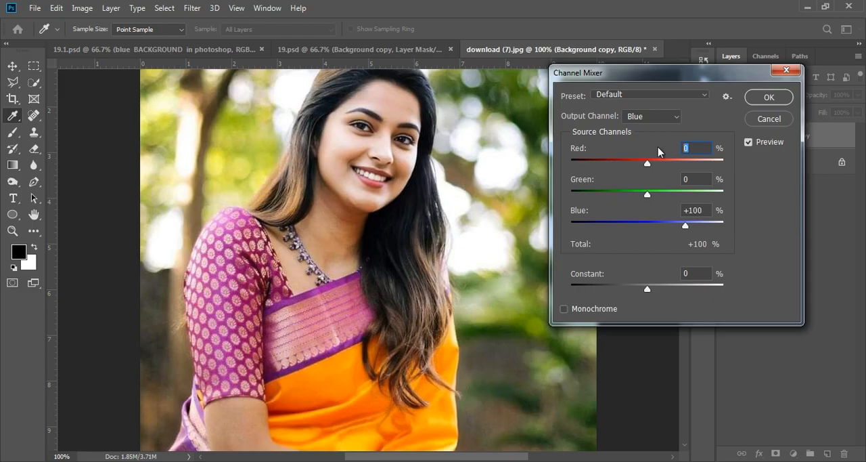
{"action": "type", "text": "-50"}
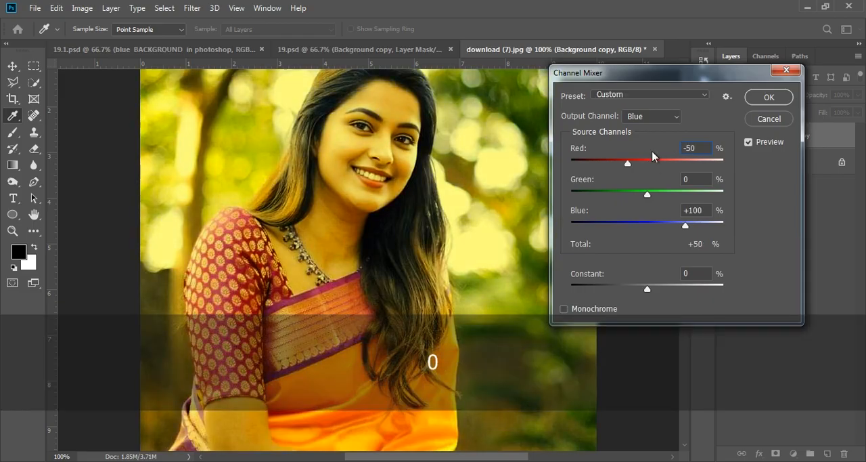
{"action": "double_click", "coordinate": [703, 179]}
{"action": "type", "text": "150"}
{"action": "double_click", "coordinate": [700, 210]}
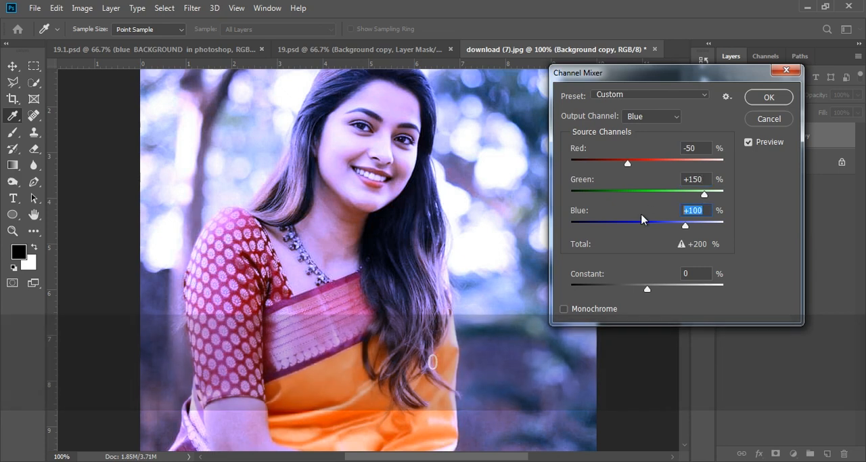
{"action": "type", "text": "0"}
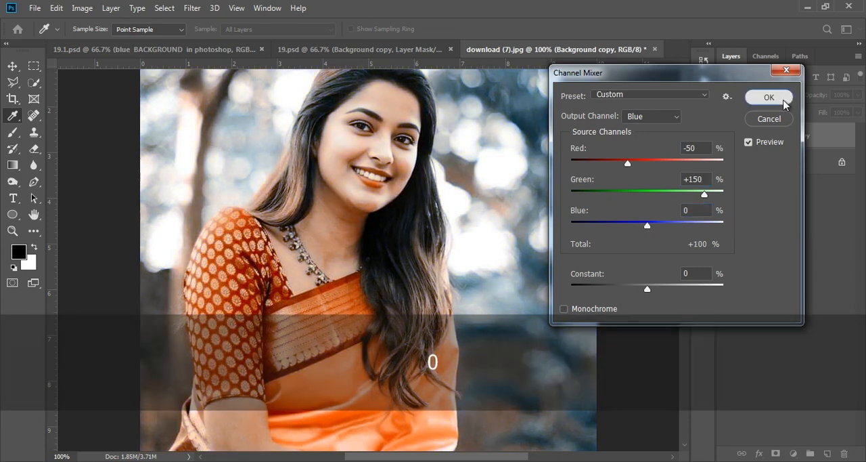
{"action": "left_click", "coordinate": [770, 97]}
Add a white layer mask to the Background copy layer and erase the lips on it with black as the background colour.
{"action": "key", "text": "e"}
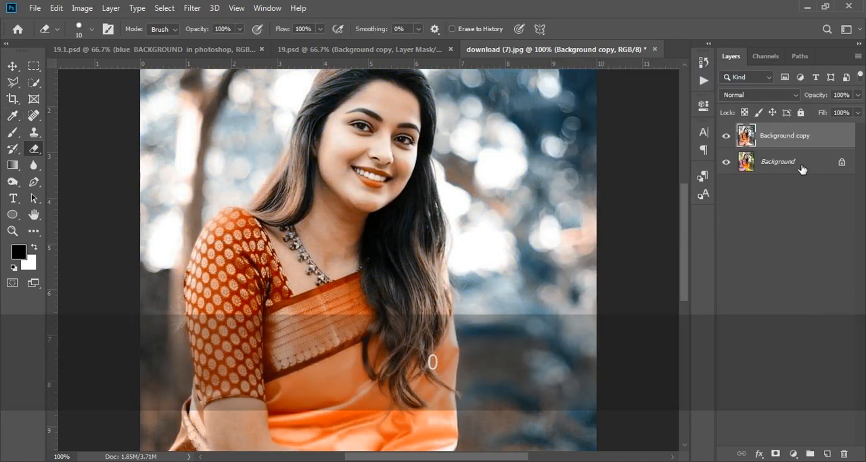
{"action": "left_click", "coordinate": [776, 453]}
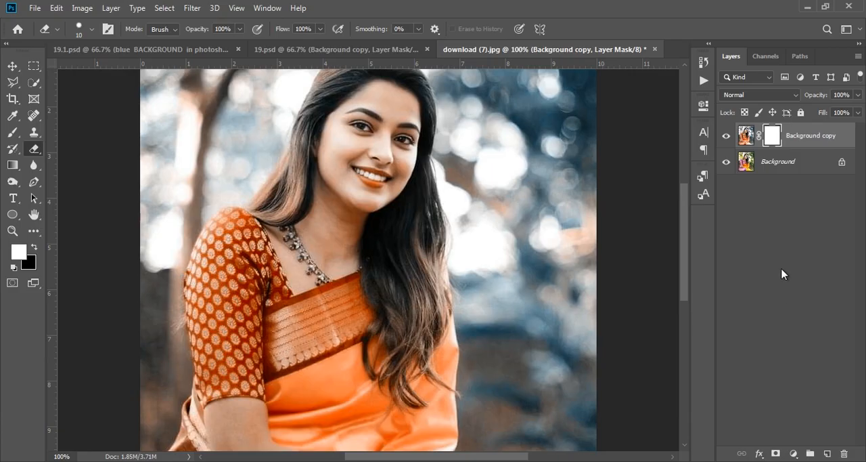
{"action": "left_click", "coordinate": [34, 246]}
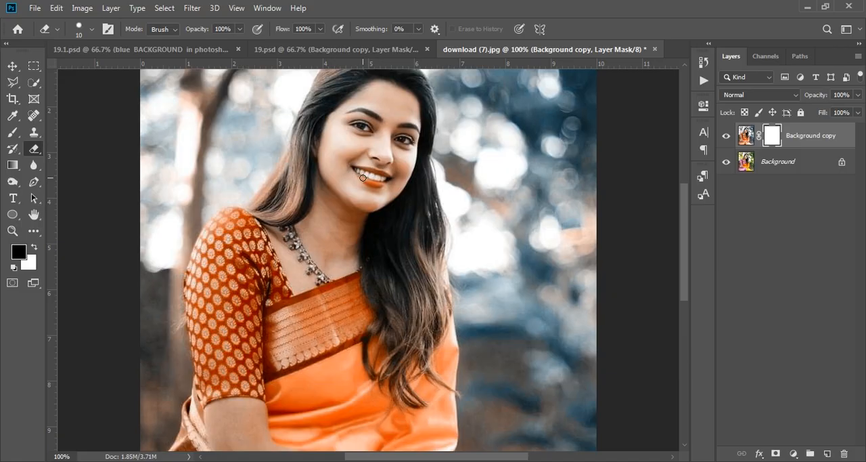
{"action": "left_click", "coordinate": [34, 248]}
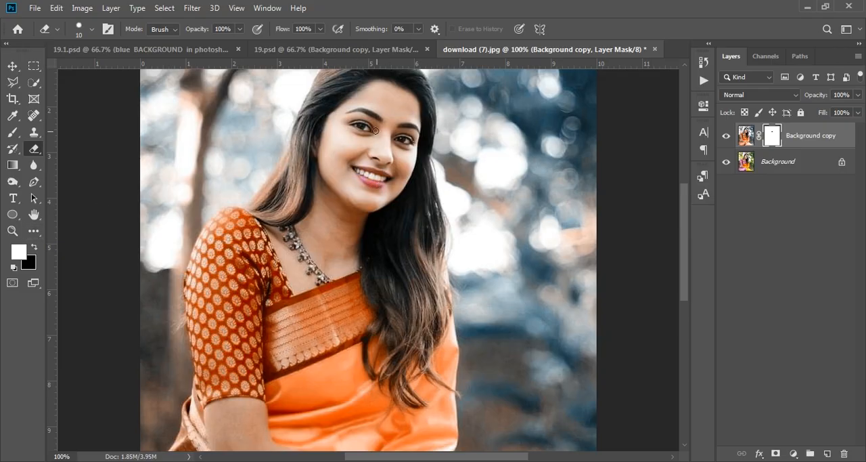
Enlarge the Eraser to 56 px and erase over the face on the Background copy layer's mask.
{"action": "right_click", "coordinate": [355, 134]}
{"action": "left_click", "coordinate": [445, 165]}
{"action": "left_click", "coordinate": [380, 106]}
{"action": "mouse_move", "coordinate": [369, 119]}
{"action": "left_mouse_down"}
{"action": "mouse_move", "coordinate": [386, 153]}
{"action": "mouse_move", "coordinate": [372, 104]}
{"action": "left_mouse_up"}
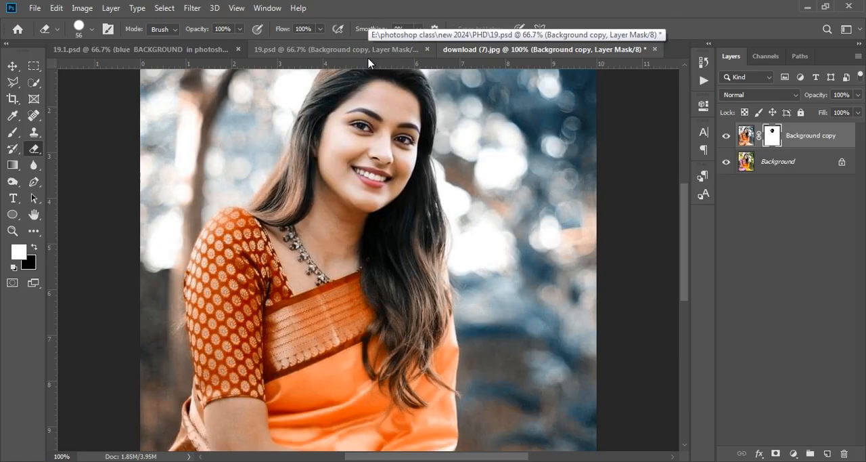
Review the whole edited portrait and switch back to the 19.psd document to view its result.
{"action": "key", "text": "ctrl+KP_Subtract"}
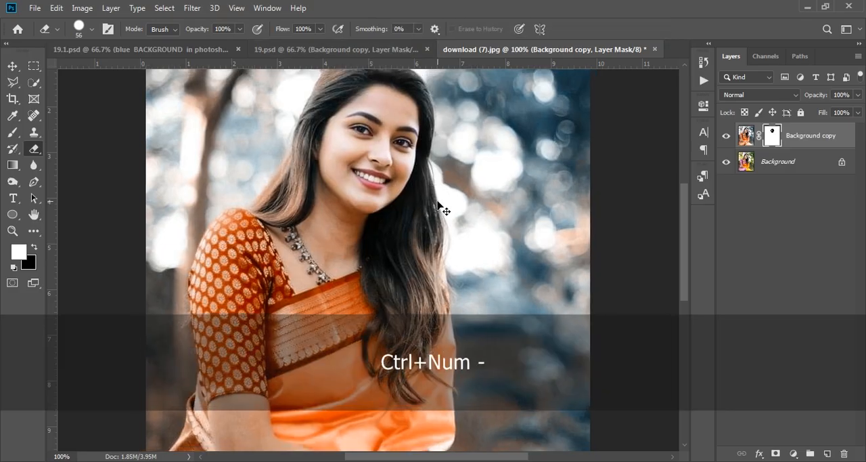
{"action": "key", "text": "ctrl+KP_Subtract"}
{"action": "key", "text": "ctrl+KP_Add"}
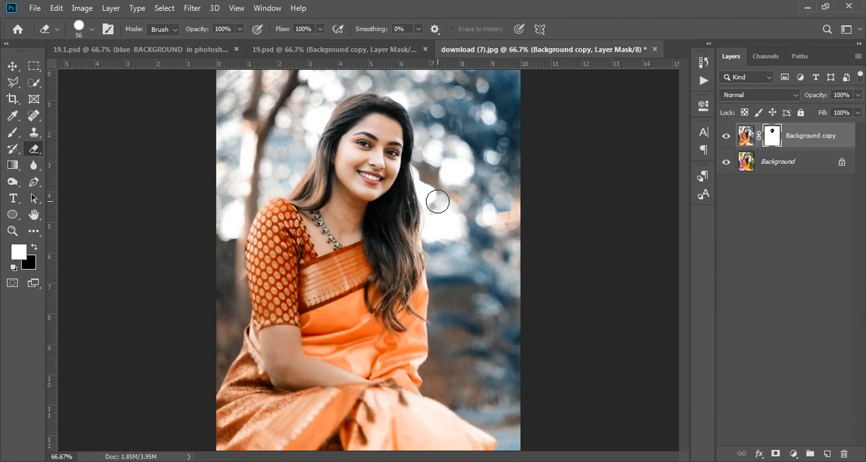
{"action": "key", "text": "ctrl+KP_Subtract"}
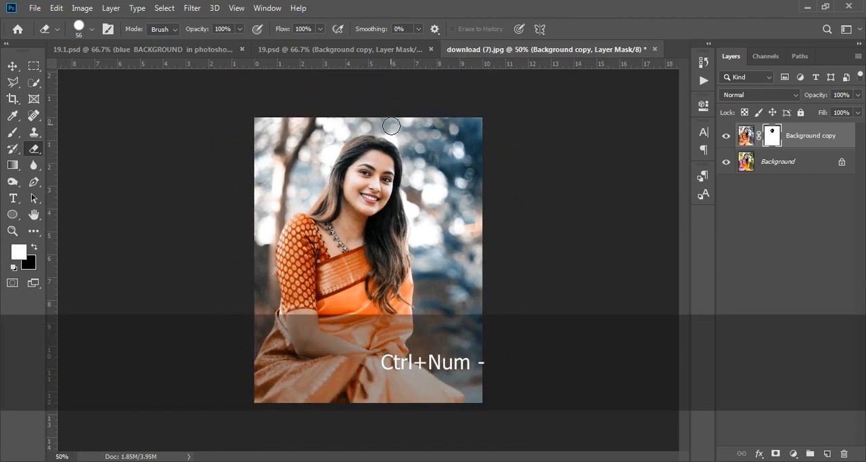
{"action": "left_click", "coordinate": [347, 50]}
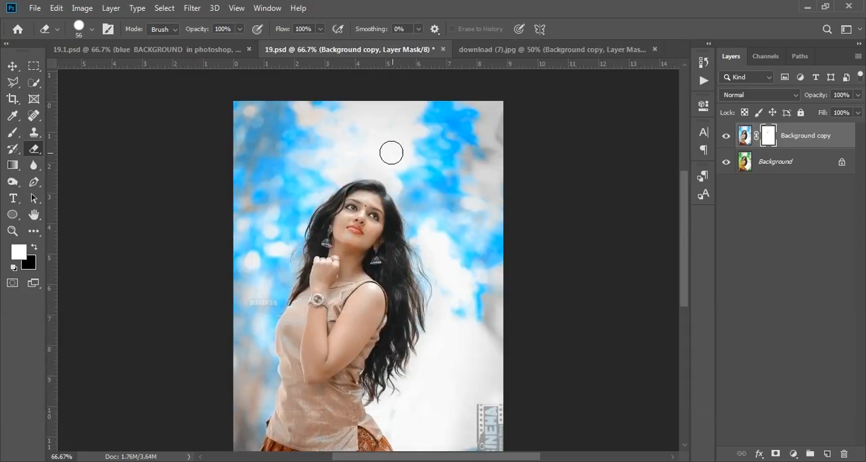